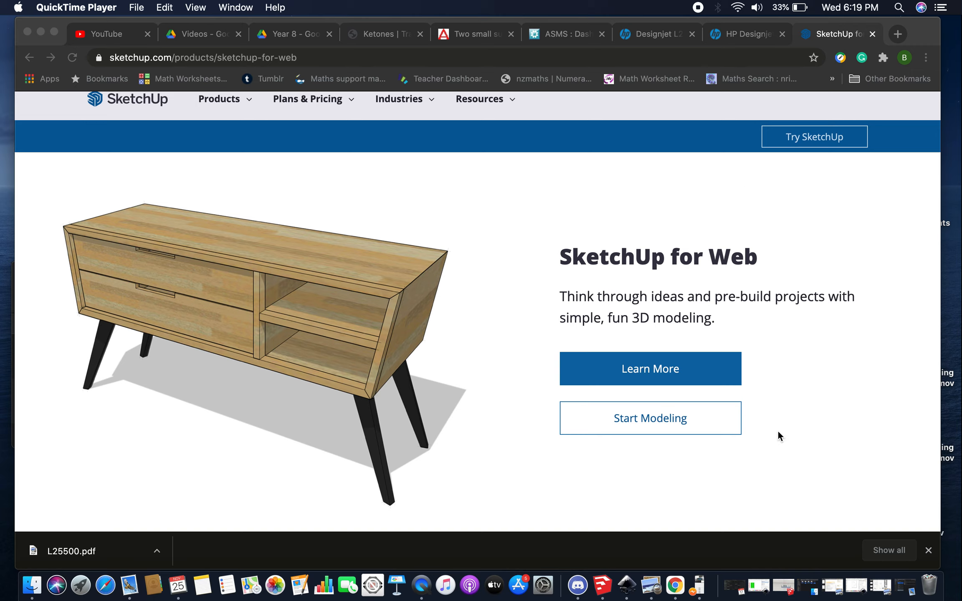
Start a new model in SketchUp for Web and delete the default human figure beside the origin.
click(628, 419)
click(633, 417)
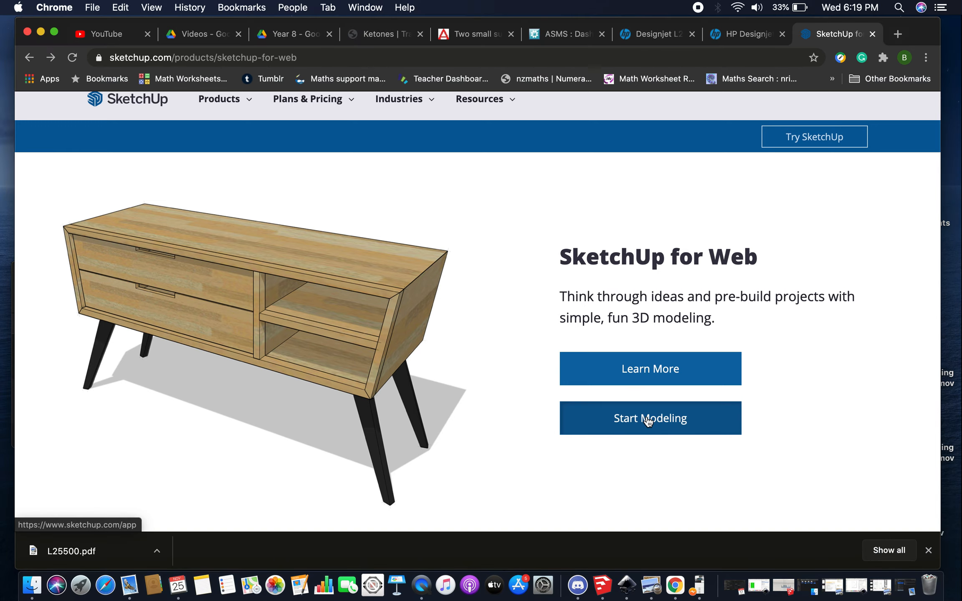
click(648, 420)
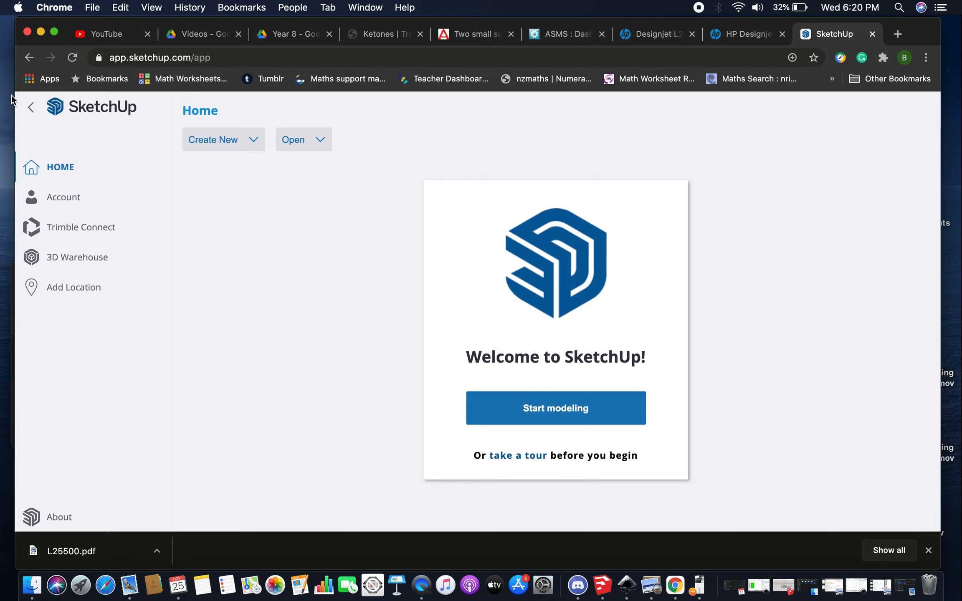
click(557, 424)
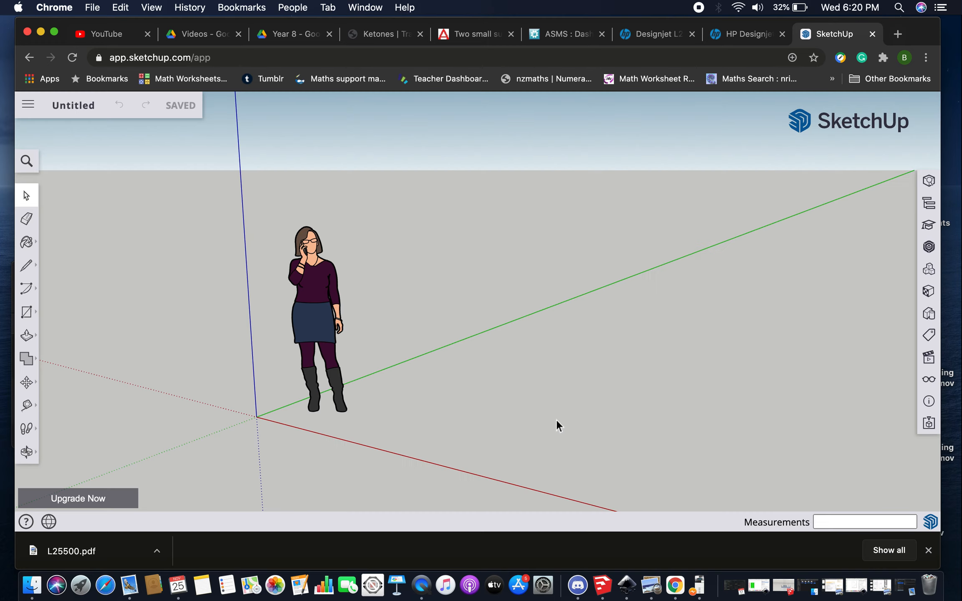
click(320, 294)
key(Delete)
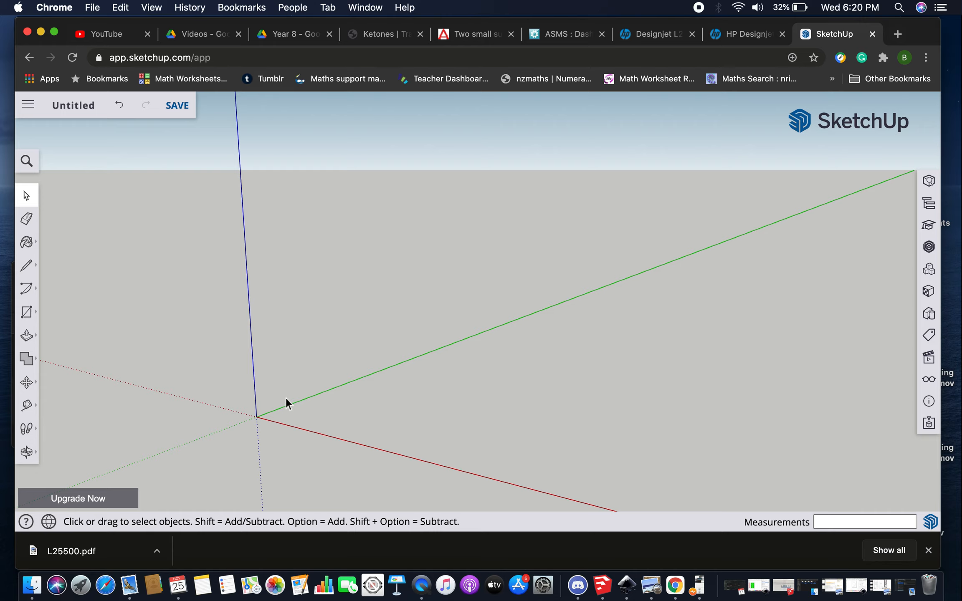
Switch the camera to parallel projection and look straight down on the model from the top.
click(927, 363)
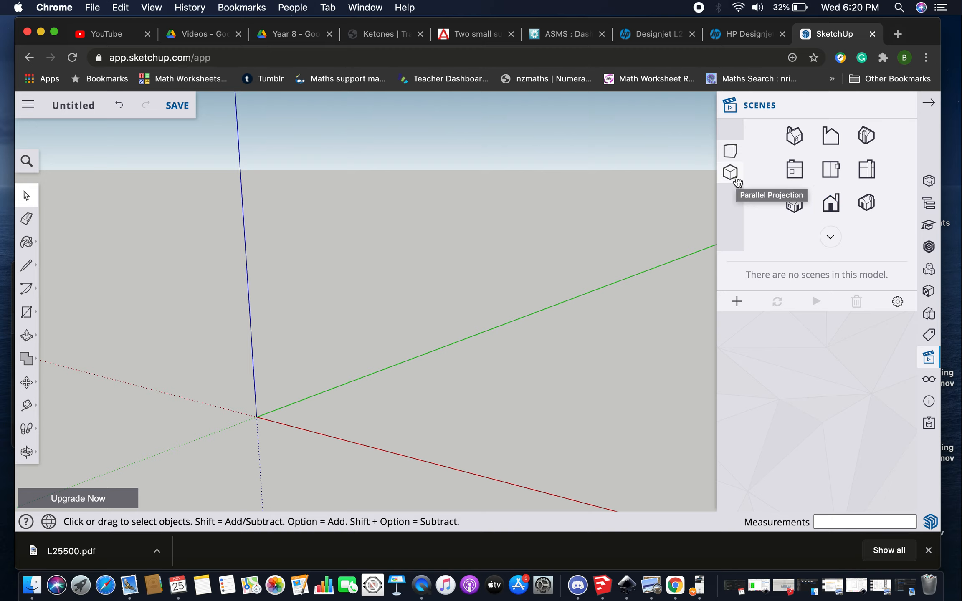
click(737, 182)
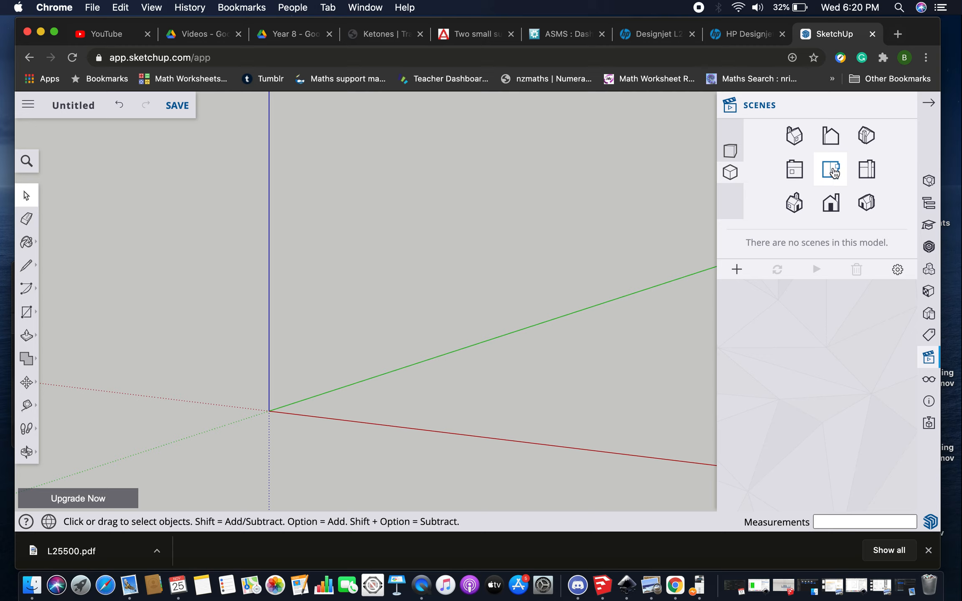
click(832, 170)
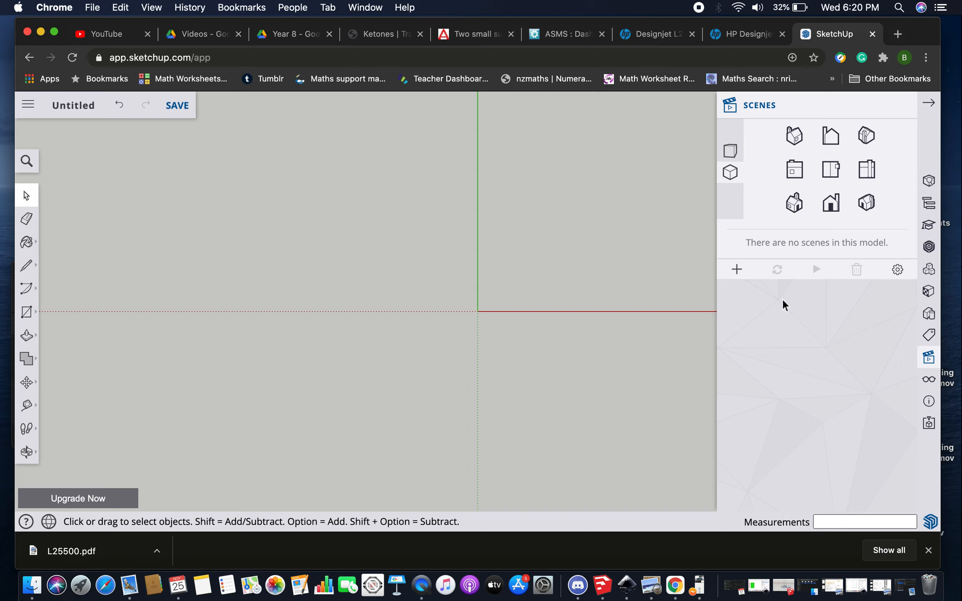
Set the model's length units to millimetres (0.0mm format) and turn off length snapping.
click(930, 424)
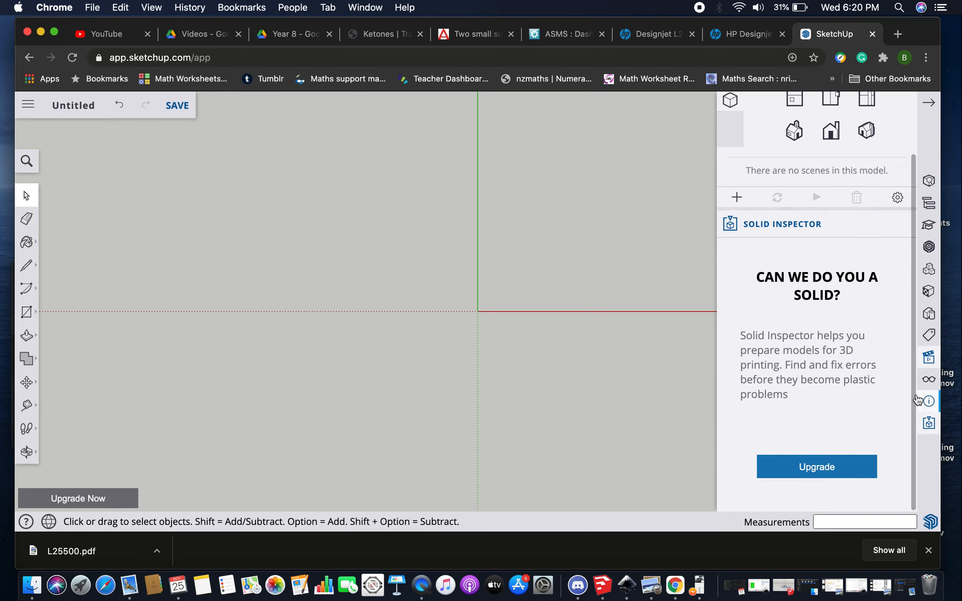
click(903, 225)
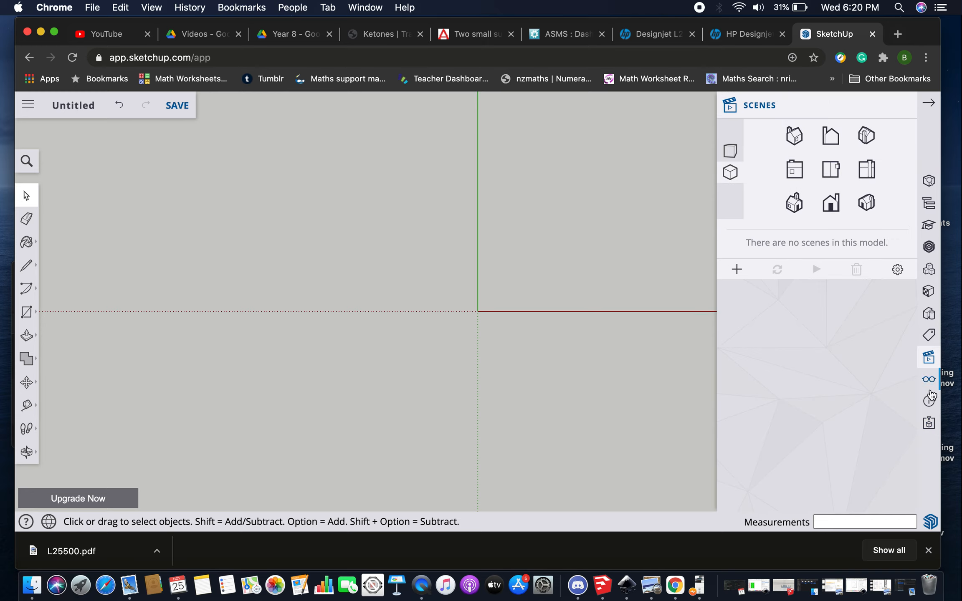
click(928, 401)
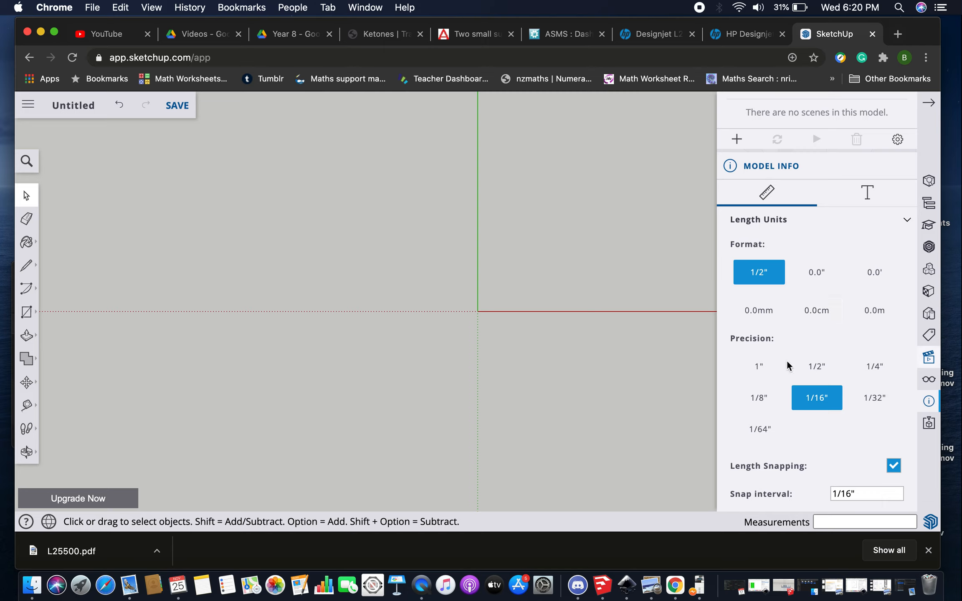
scroll(830, 449, down, 2)
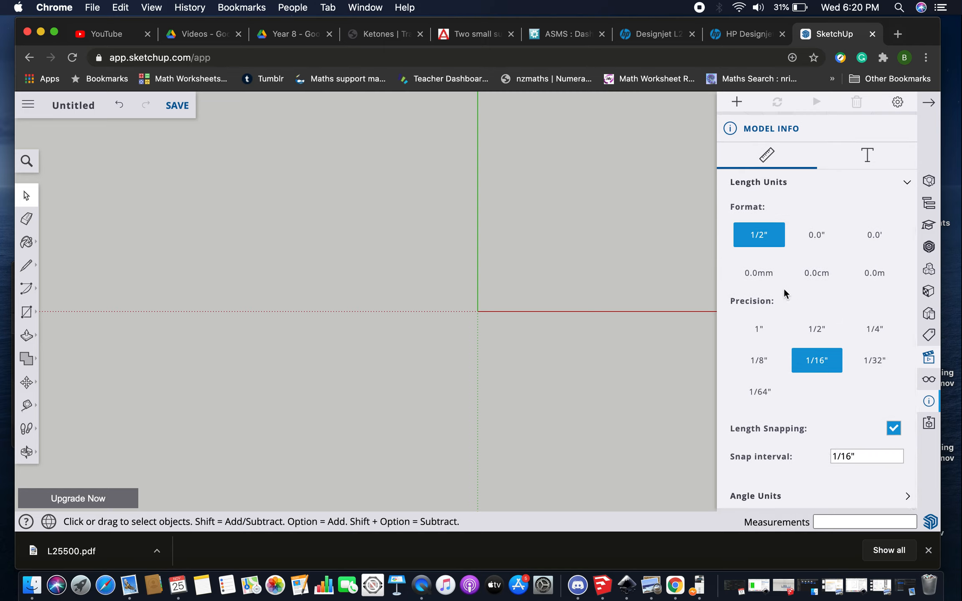
click(768, 283)
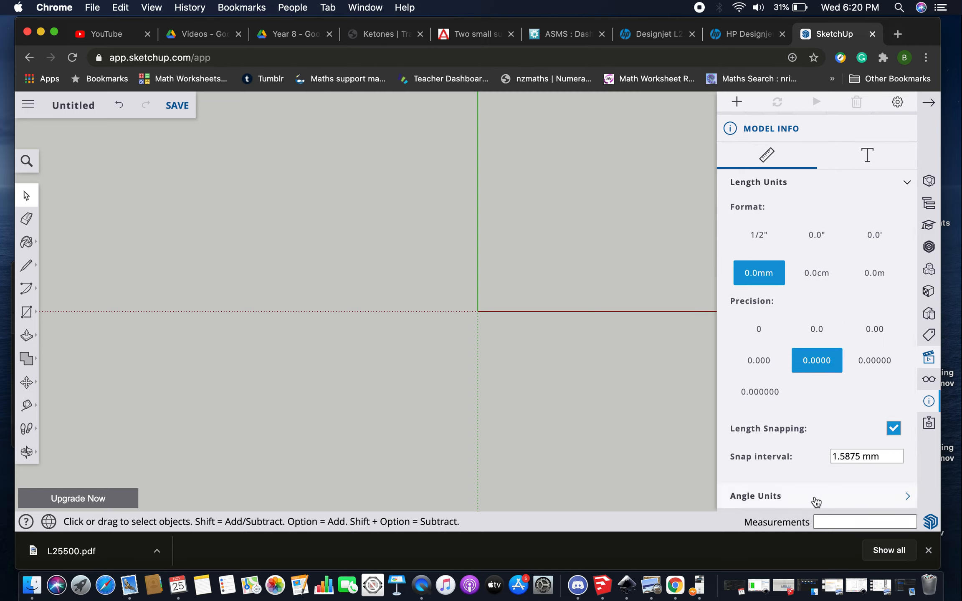
click(896, 432)
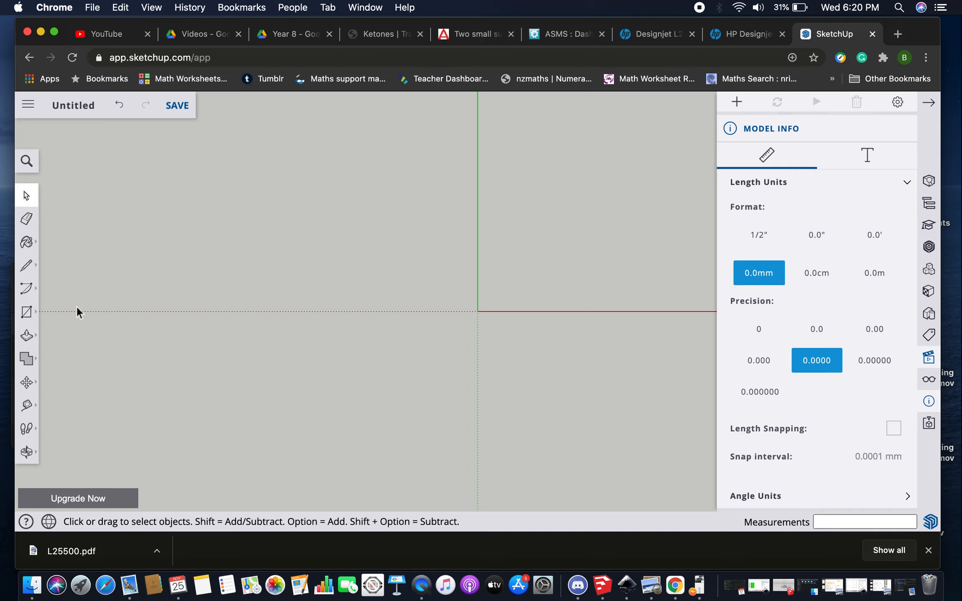
click(27, 383)
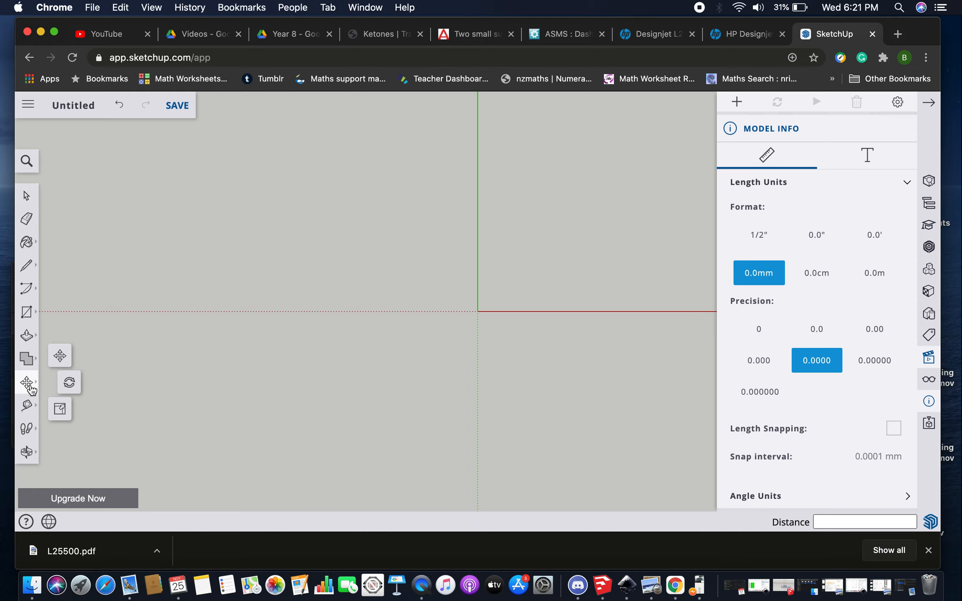
click(28, 382)
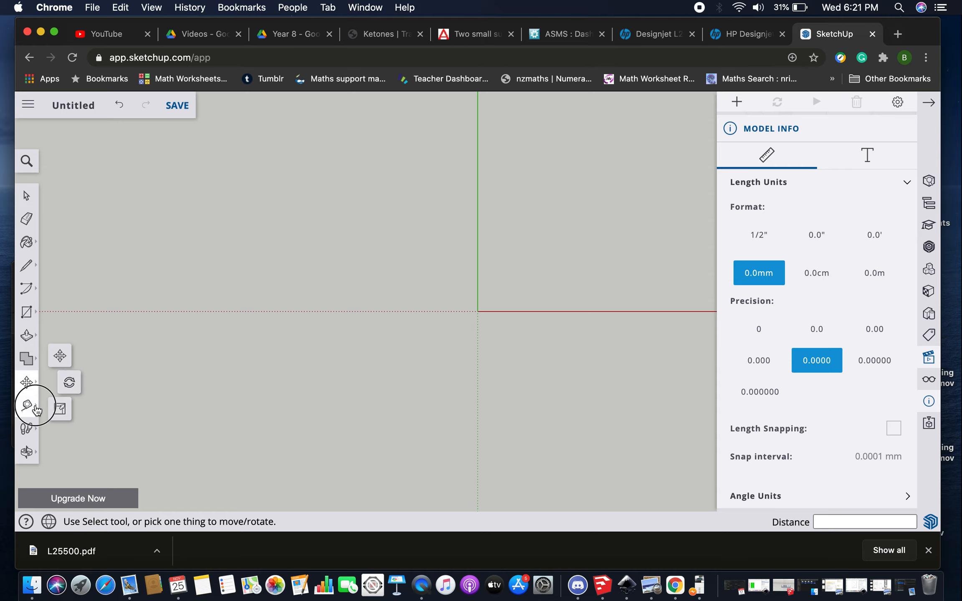
click(35, 406)
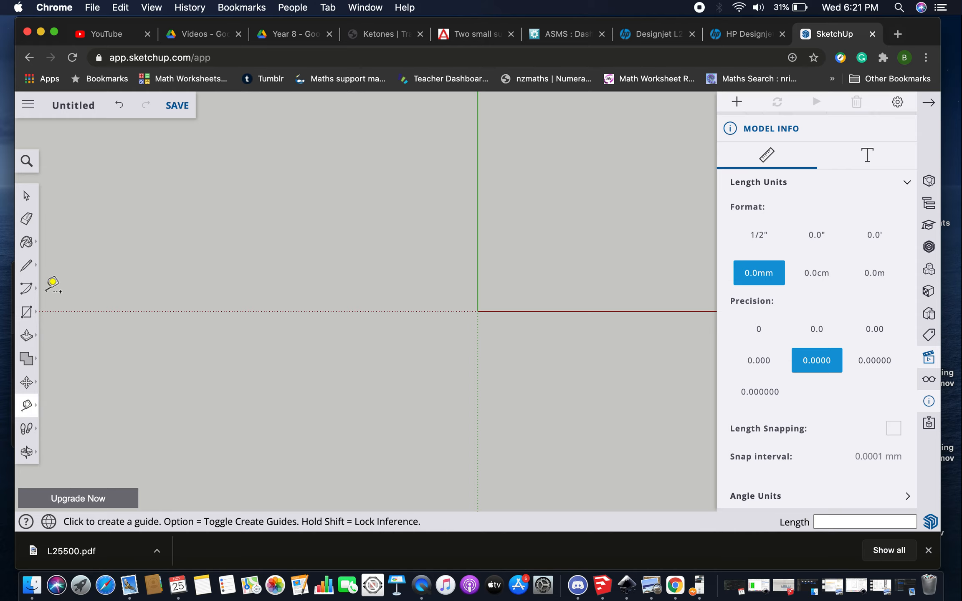
click(28, 339)
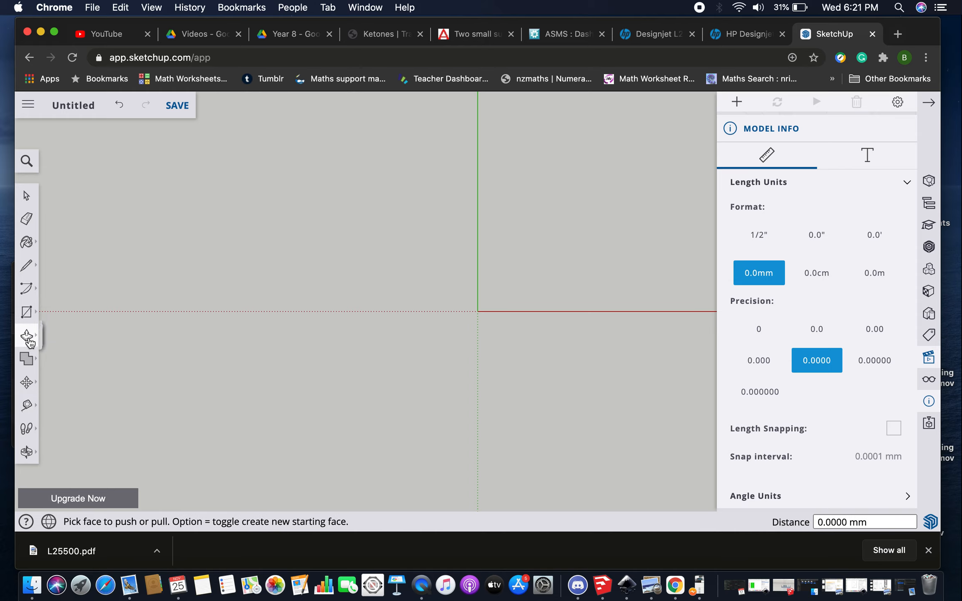
Draw a rectangle about 1256 by 664 mm with one corner on the origin, and close the model information.
click(27, 312)
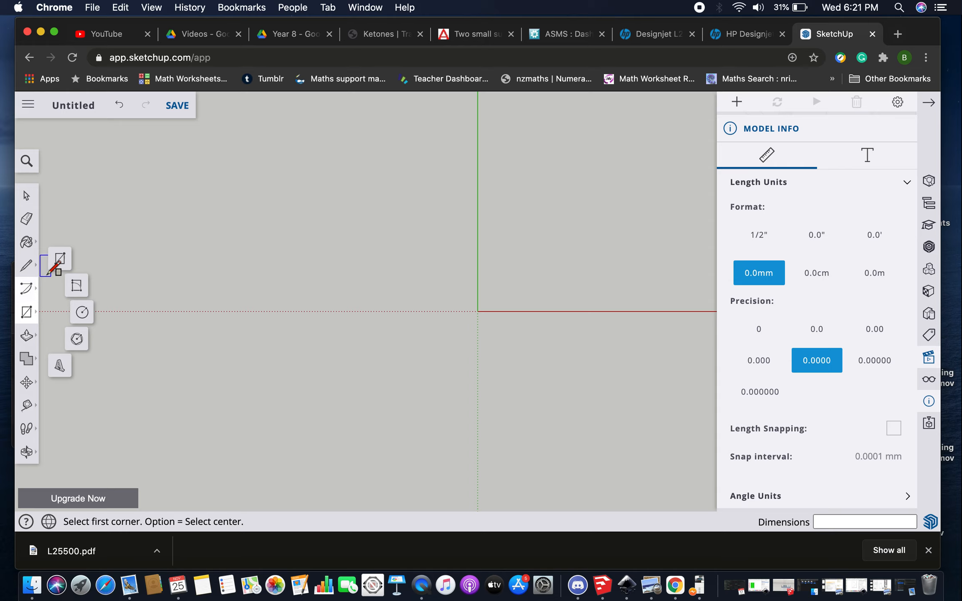
click(60, 258)
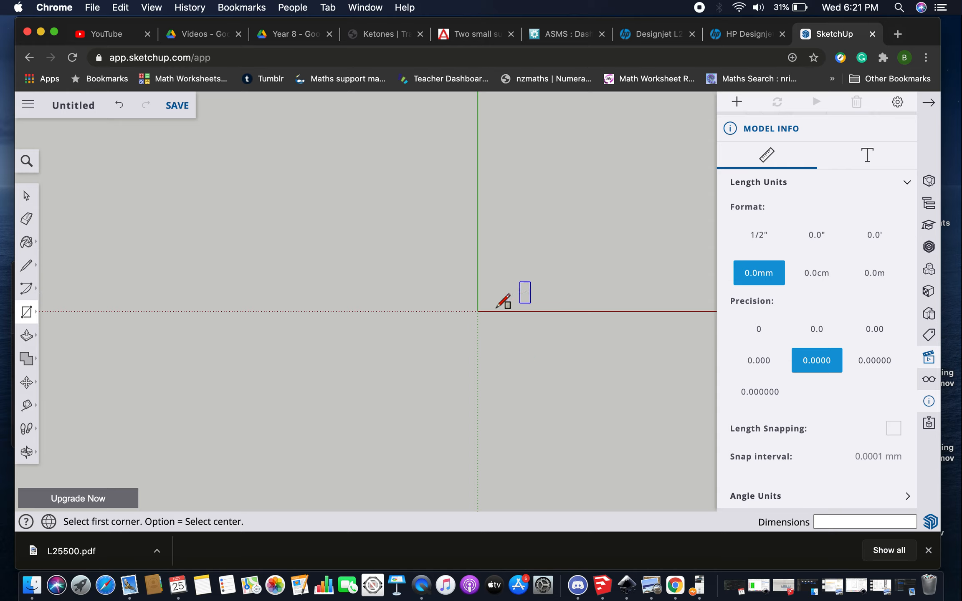
click(477, 311)
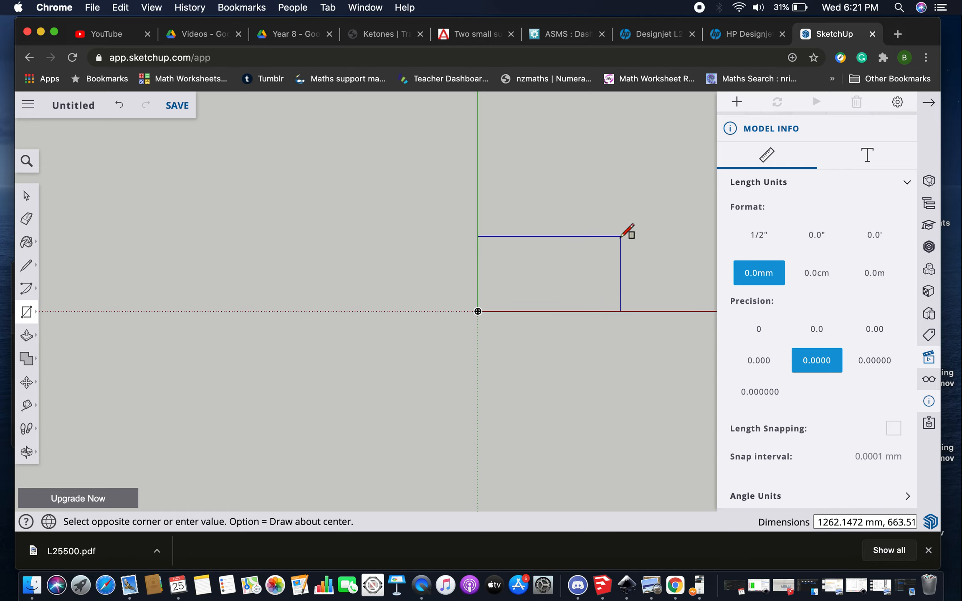
click(621, 236)
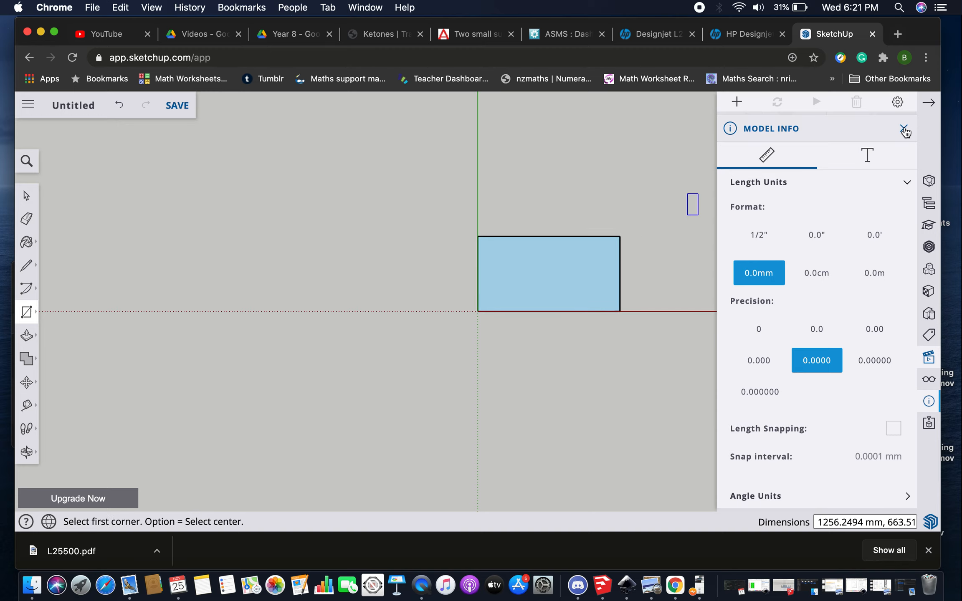
click(904, 130)
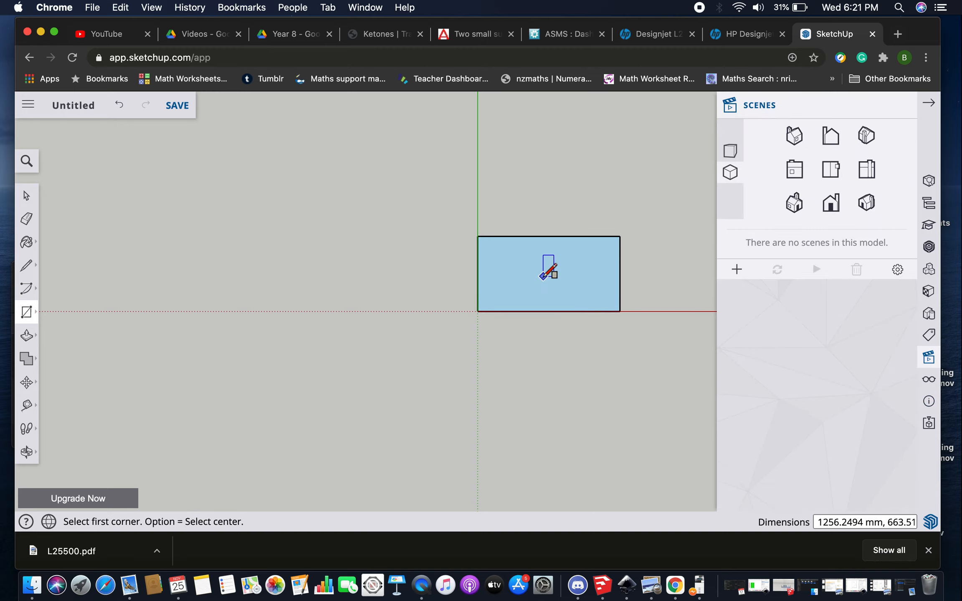
Create a vertical guide line with the Tape Measure along the rectangle's left edge, on the green axis.
scroll(542, 275, up, 3)
scroll(543, 276, down, 4)
scroll(543, 275, up, 4)
scroll(543, 275, down, 1)
scroll(542, 275, up, 1)
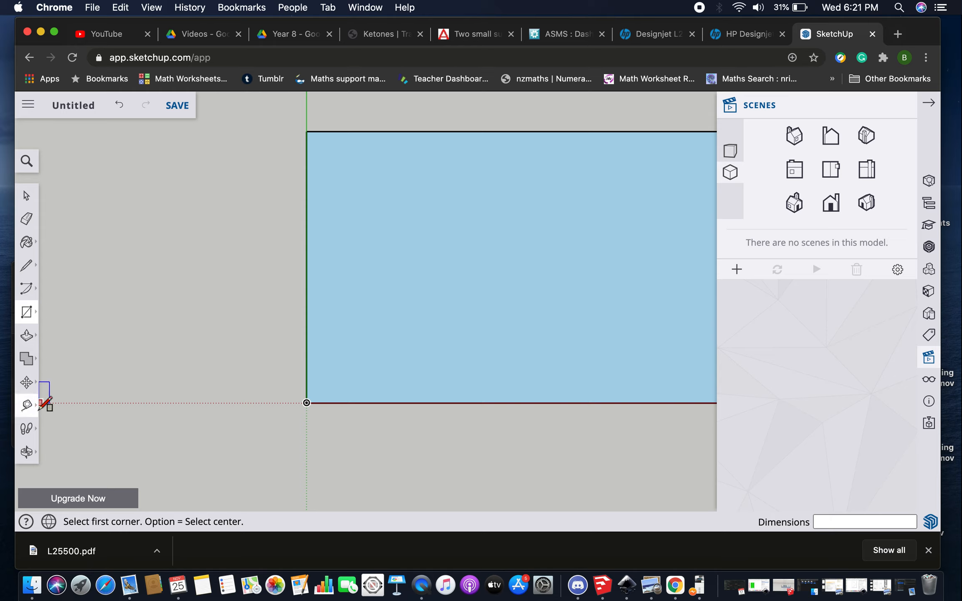
click(27, 405)
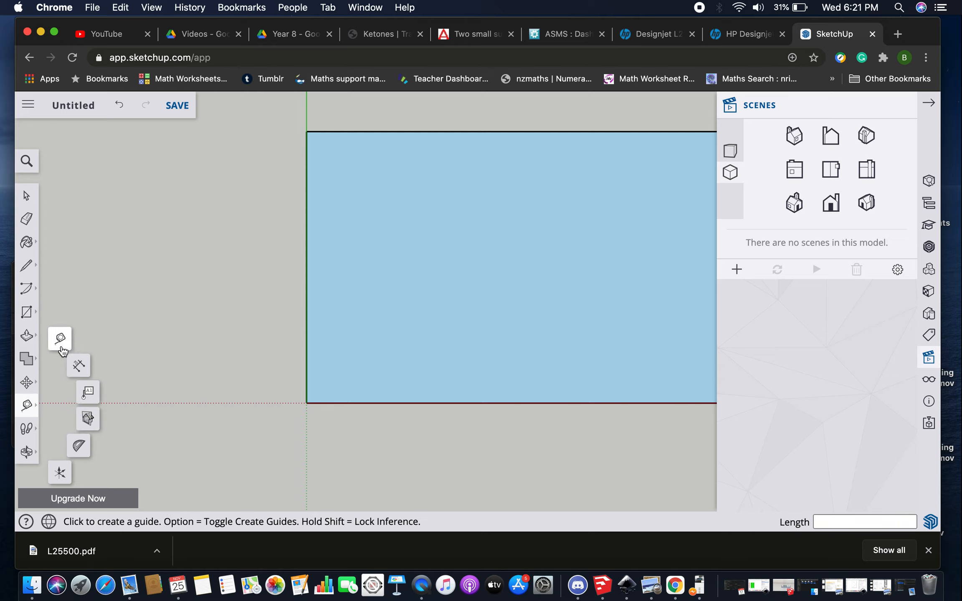
scroll(307, 228, up, 3)
scroll(307, 227, down, 5)
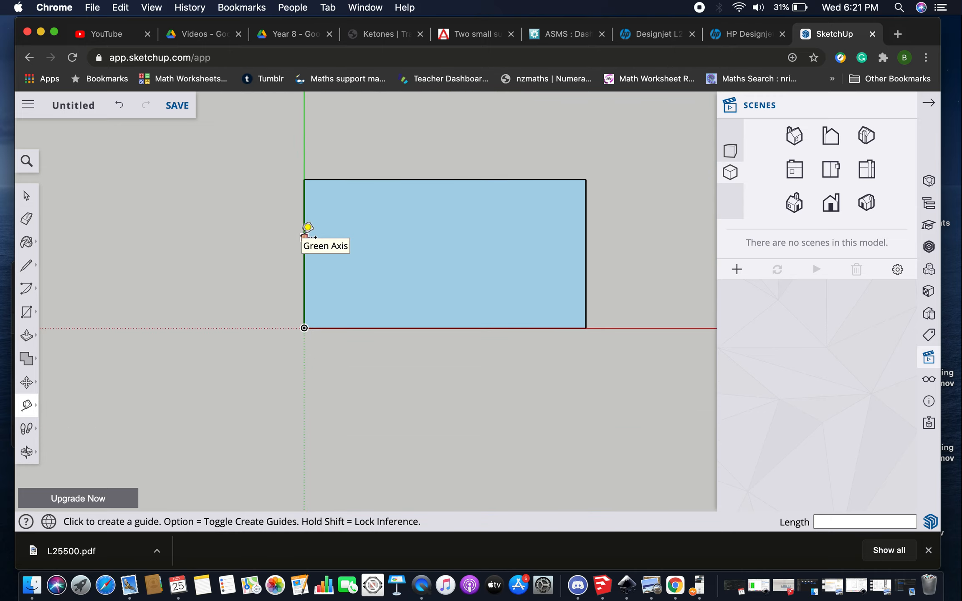
click(309, 228)
click(309, 230)
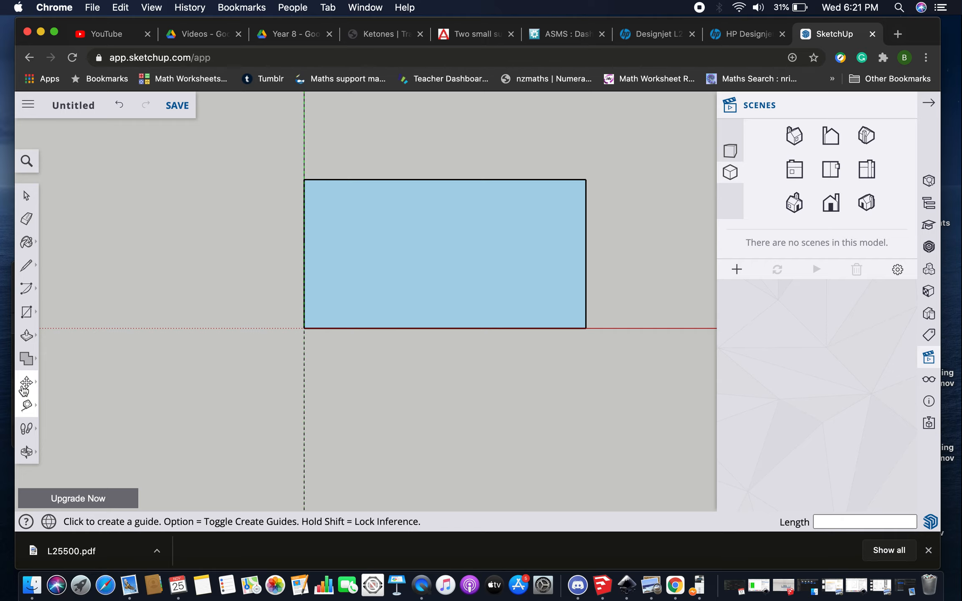
Copy the vertical guide to the rectangle's right edge and divide the distance into 7 equal spaces with /7.
click(60, 358)
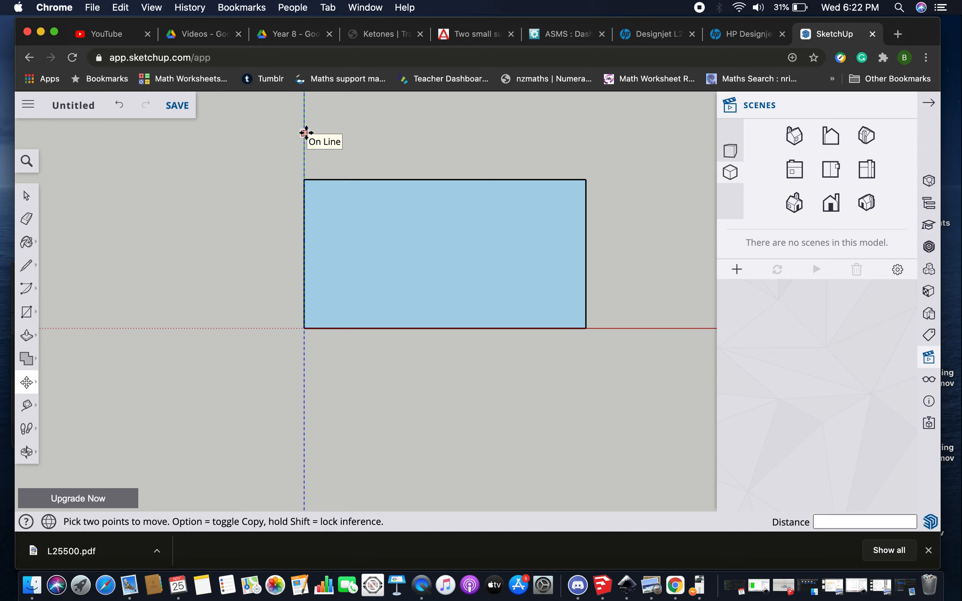
click(305, 133)
key(alt)
click(306, 133)
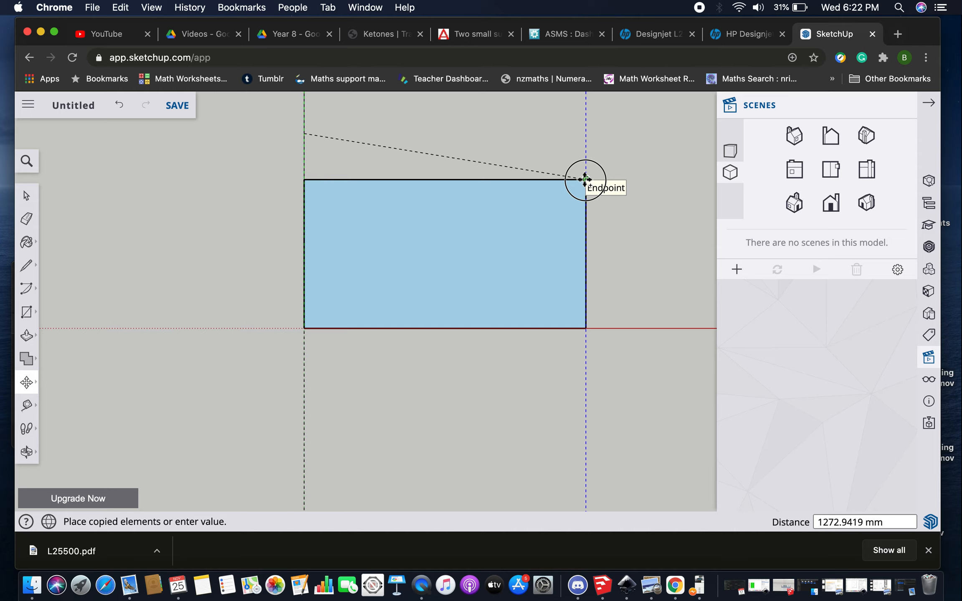
click(585, 179)
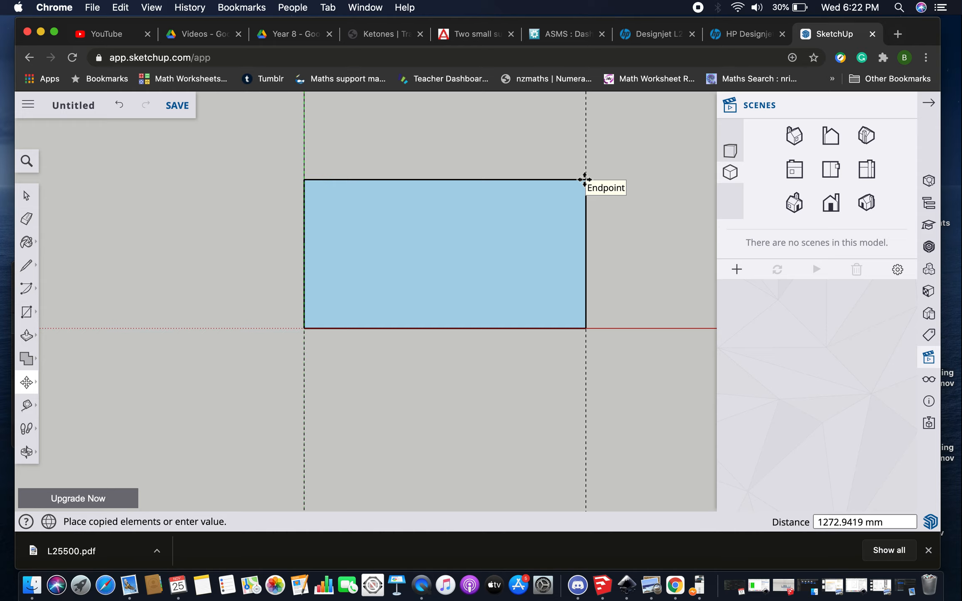
text(/7)
click(584, 179)
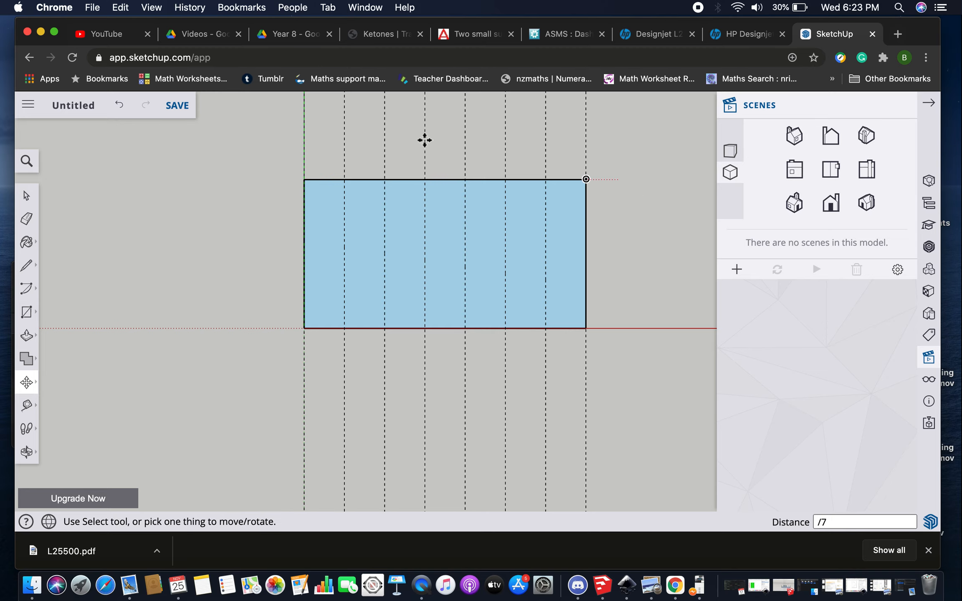
Create a horizontal guide line with the Tape Measure along the rectangle's upper edge.
click(26, 405)
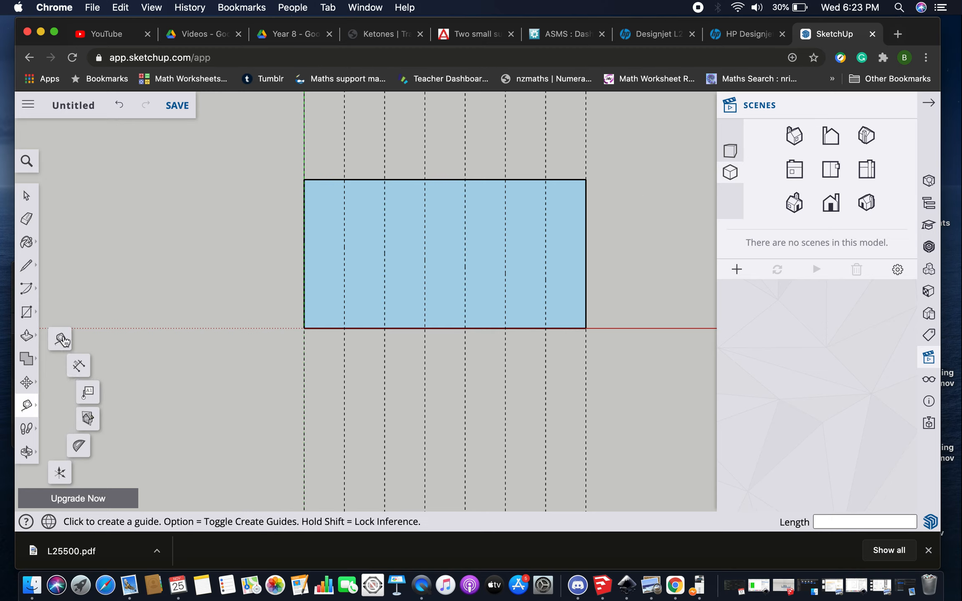
click(61, 339)
click(325, 179)
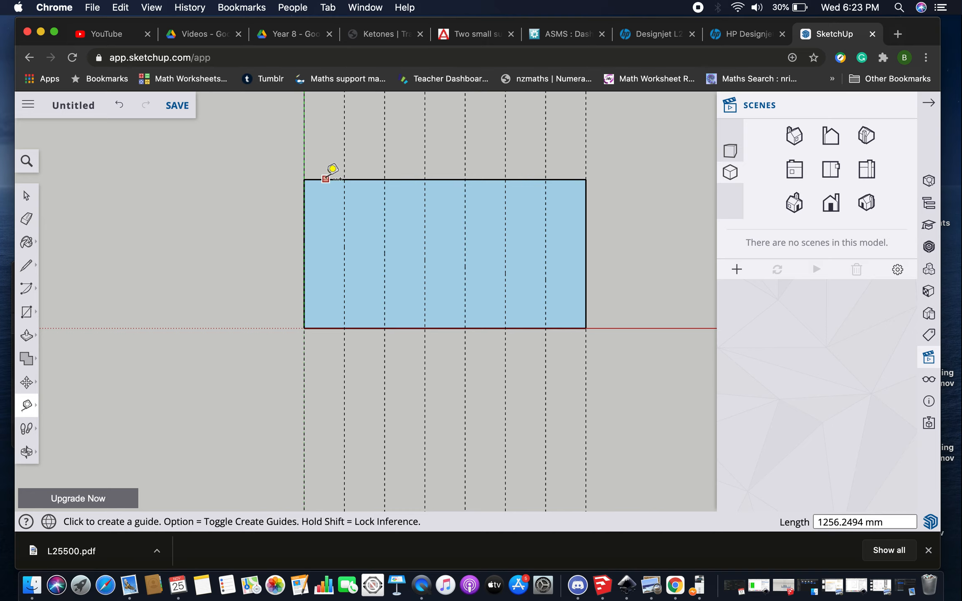
click(327, 179)
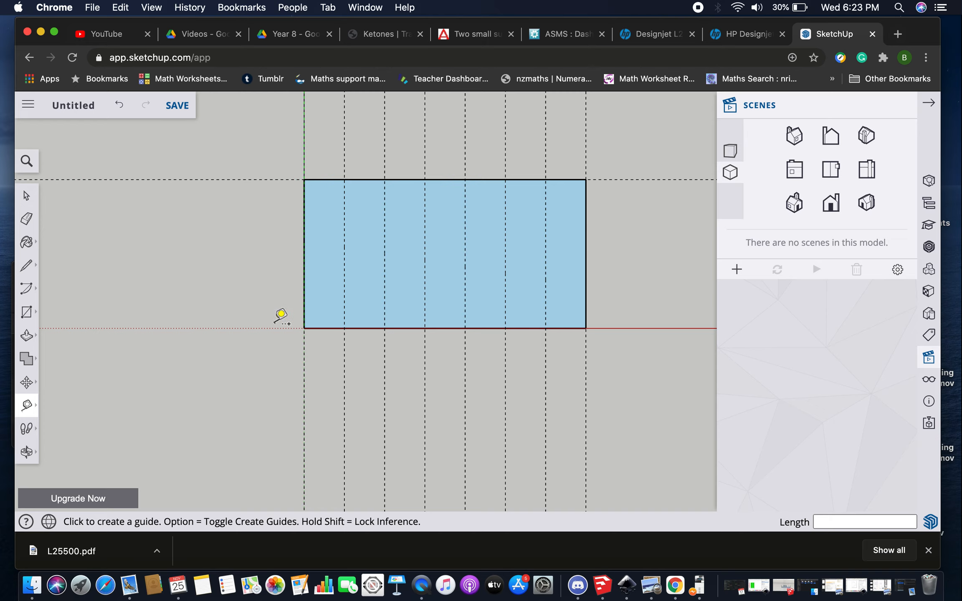
Copy the horizontal guide from the rectangle's upper edge to its lower edge and divide the distance into 5 equal spaces with /5.
click(28, 383)
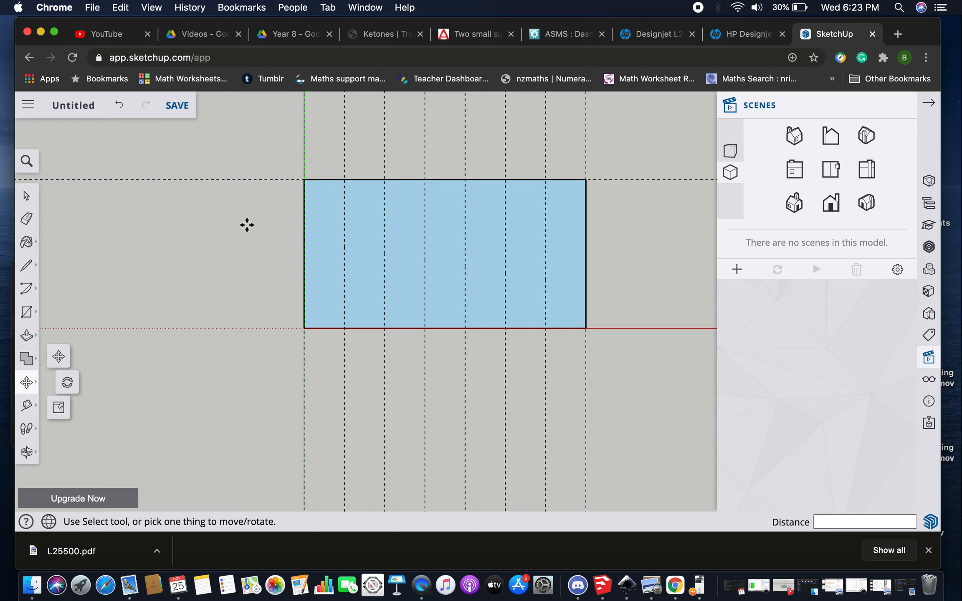
click(63, 355)
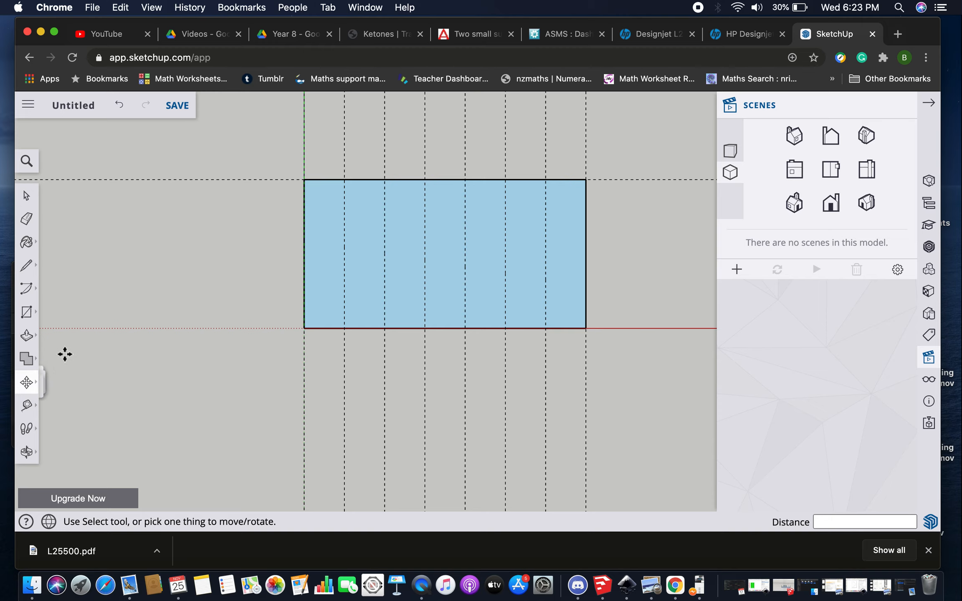
key(alt)
click(214, 180)
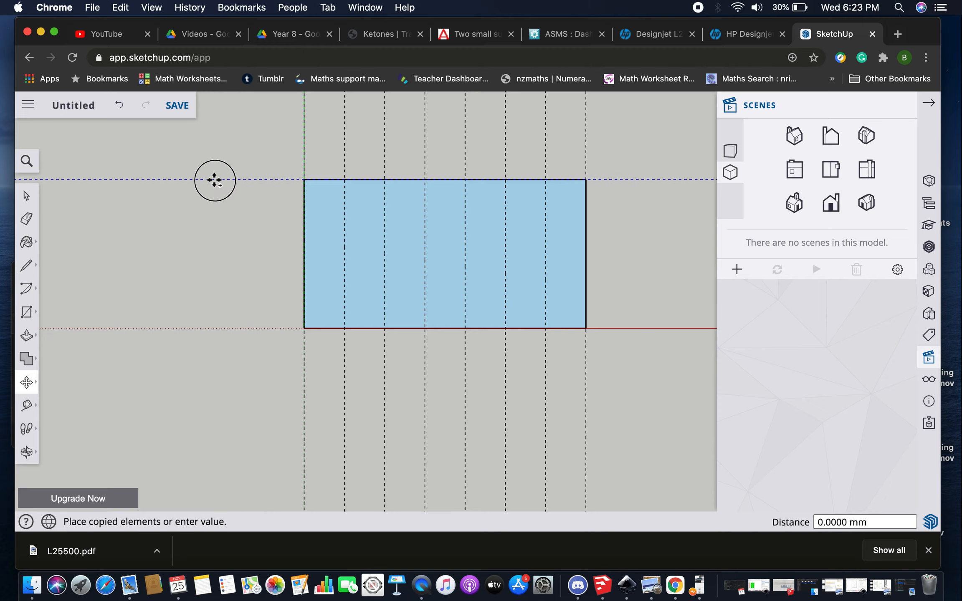
click(305, 329)
text(/5)
key(Return)
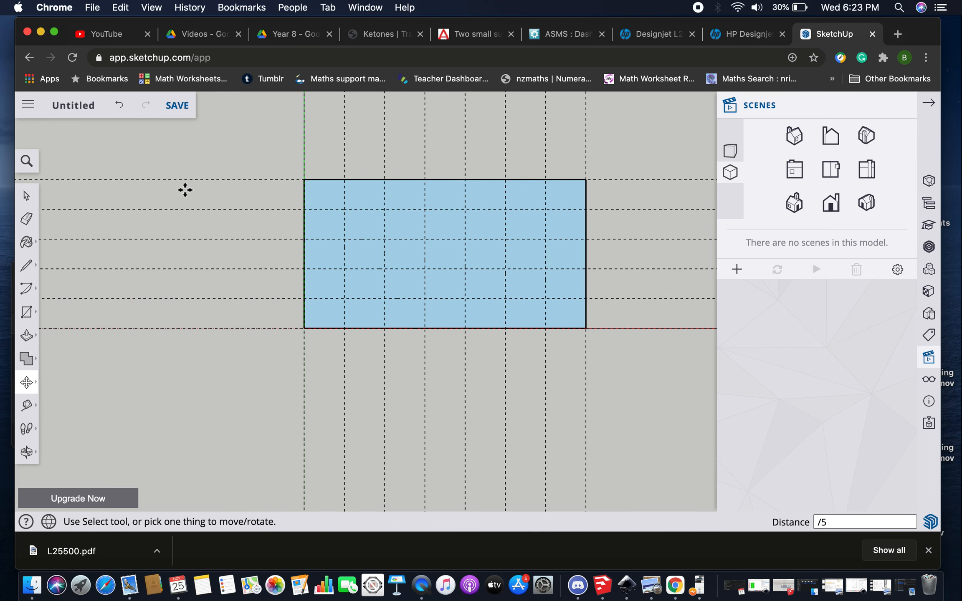
Create a horizontal guide 3 mm above the rectangle's upper edge with the Tape Measure and measure its offset from the edge.
click(30, 408)
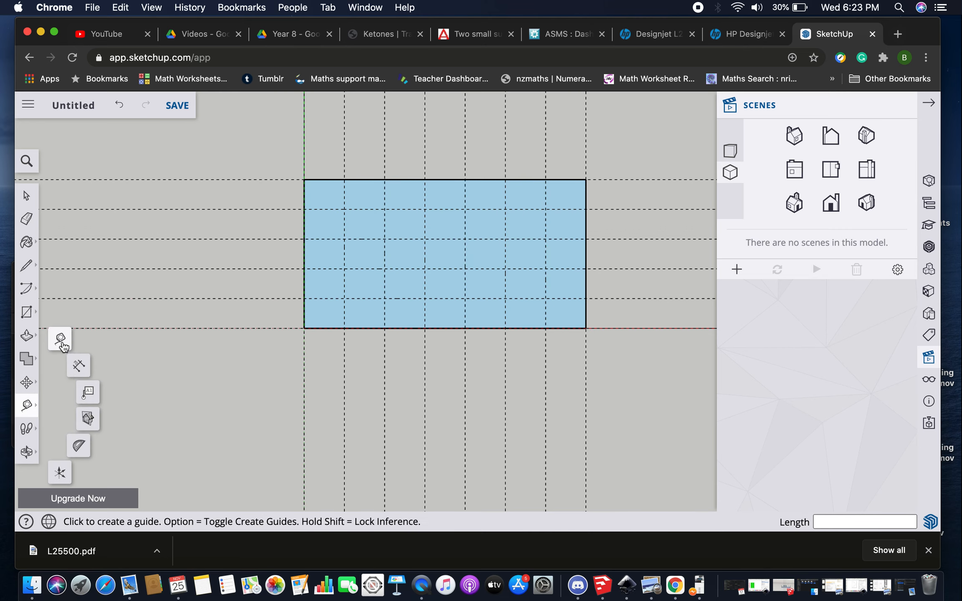
click(331, 180)
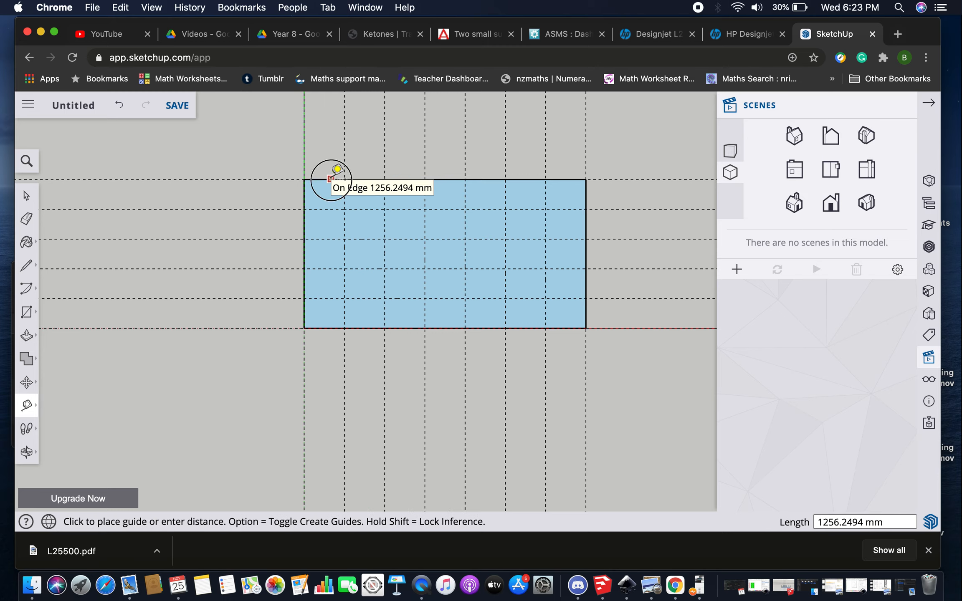
scroll(345, 169, down, 3)
scroll(345, 169, up, 8)
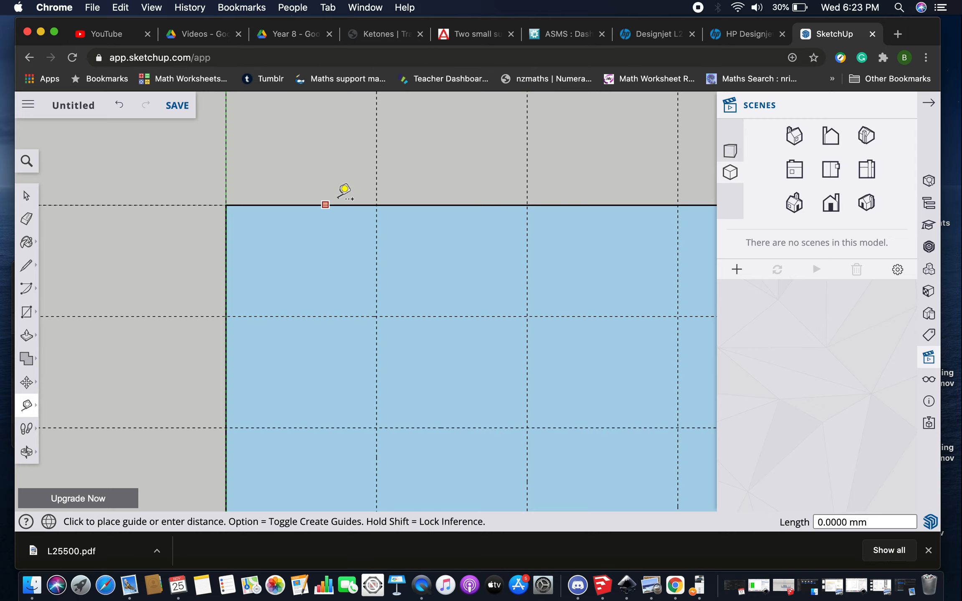
scroll(345, 187, down, 3)
scroll(345, 188, up, 5)
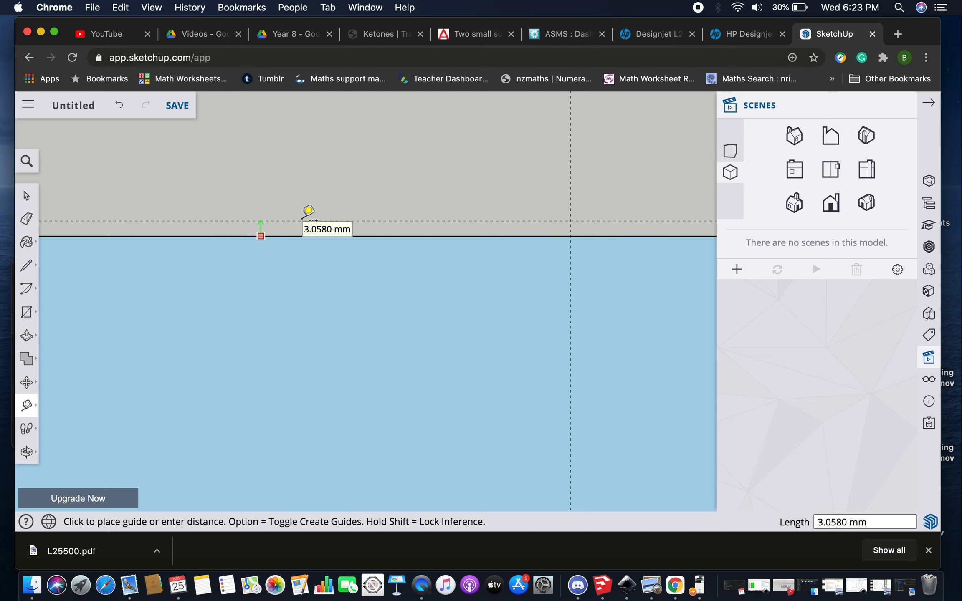
click(308, 211)
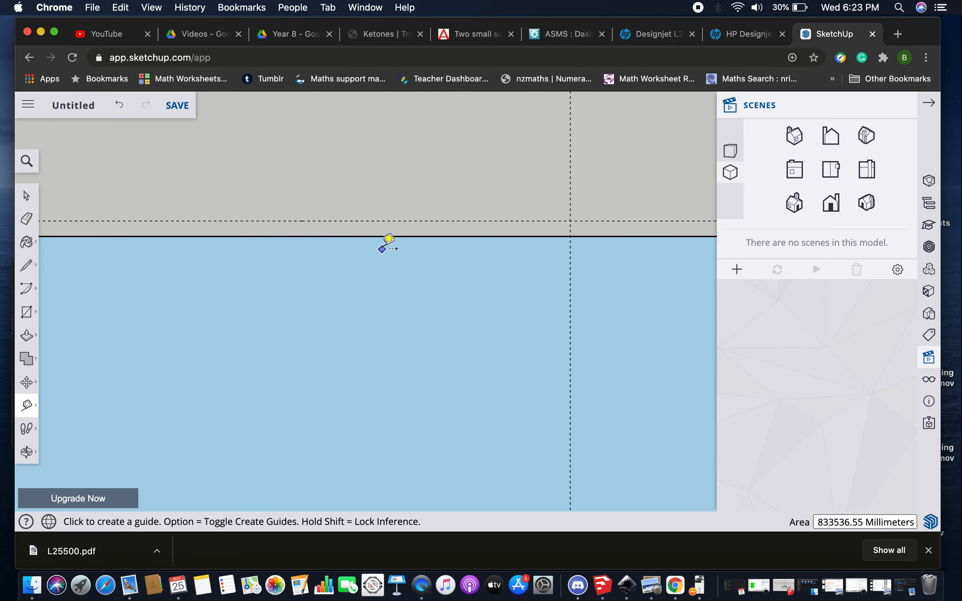
text(3)
key(Return)
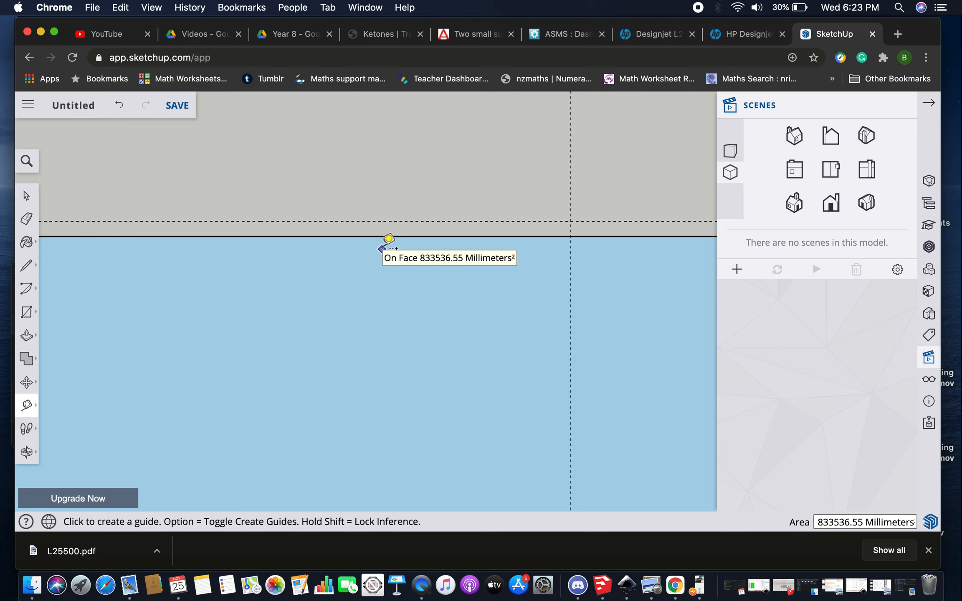
click(155, 236)
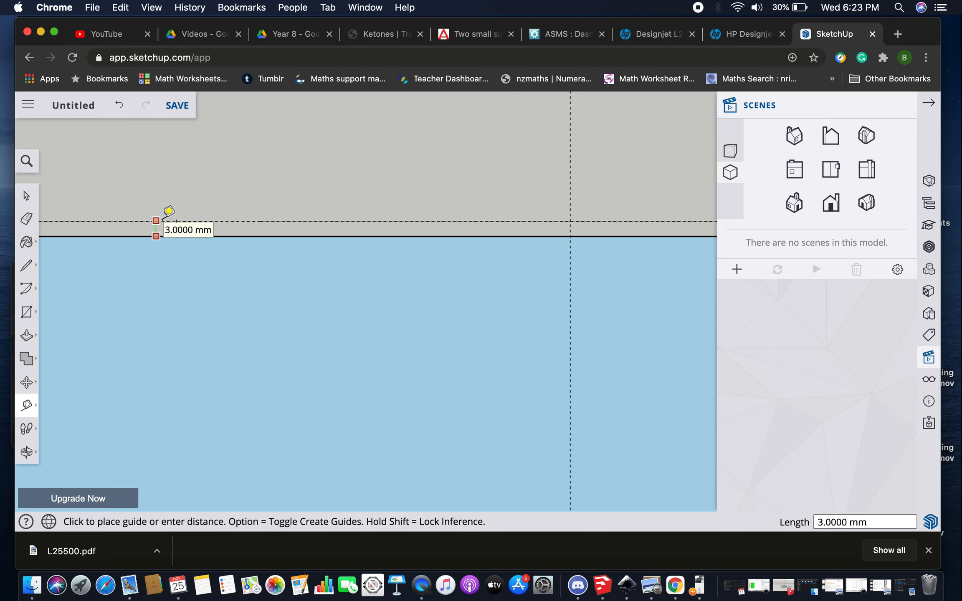
click(163, 221)
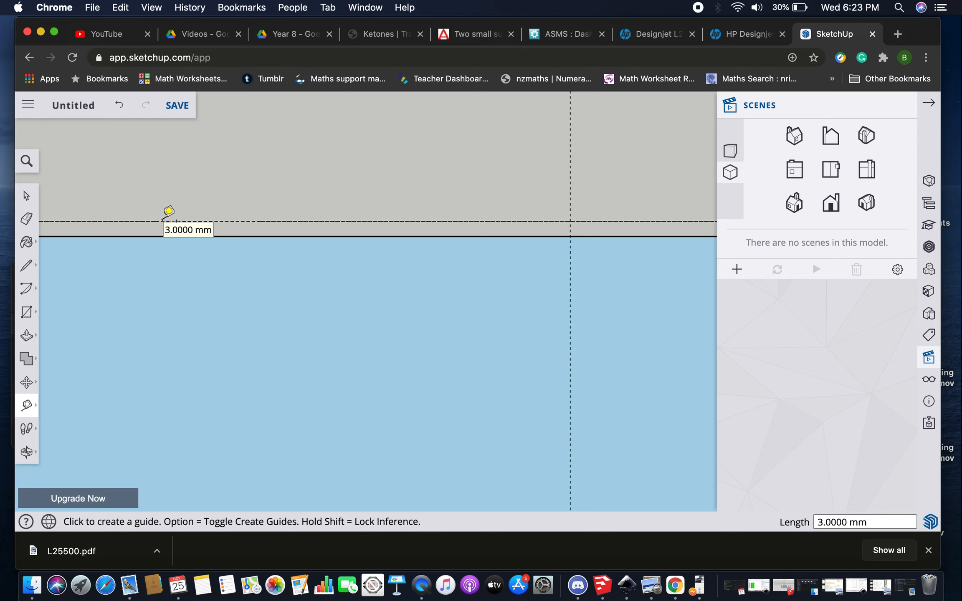
Create a vertical guide 3 mm outside the rectangle's left edge and inspect the offset guides up close.
scroll(169, 211, down, 6)
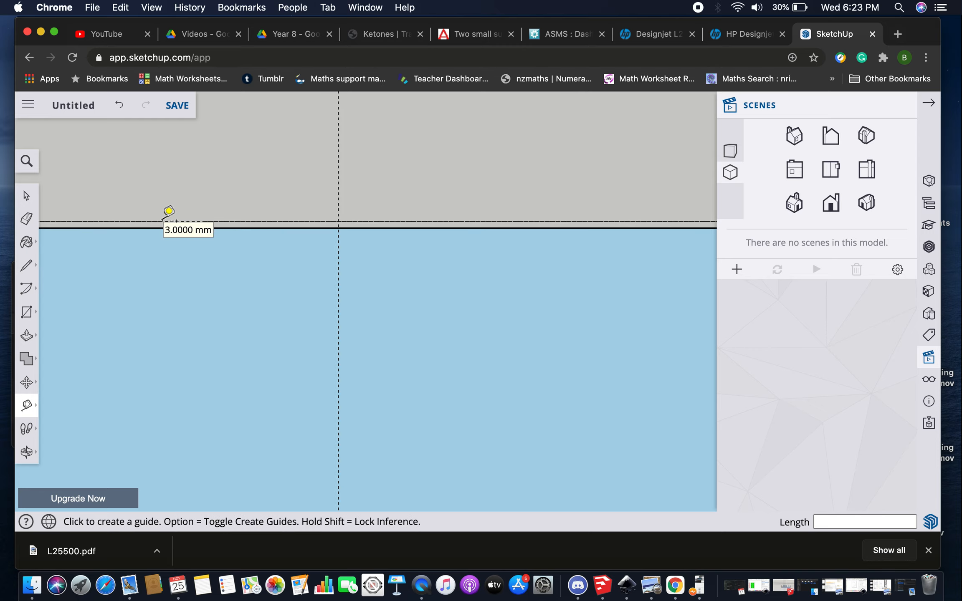
scroll(168, 211, down, 5)
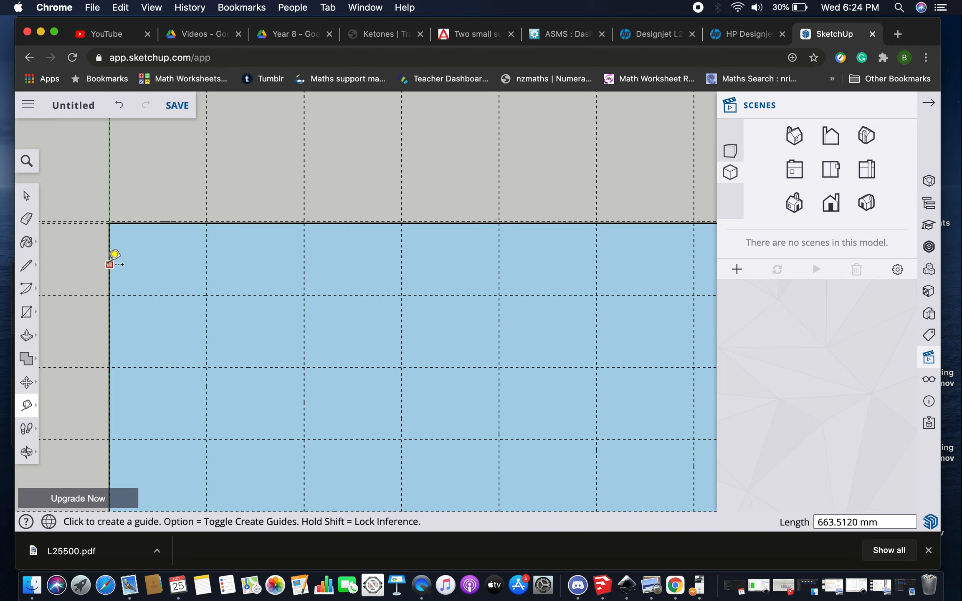
click(109, 263)
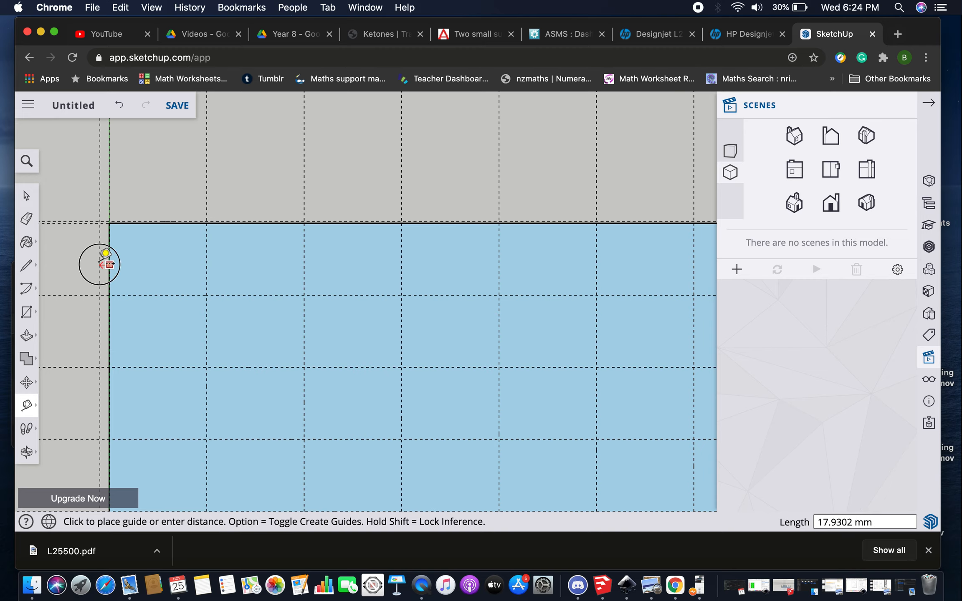
click(101, 262)
text(3)
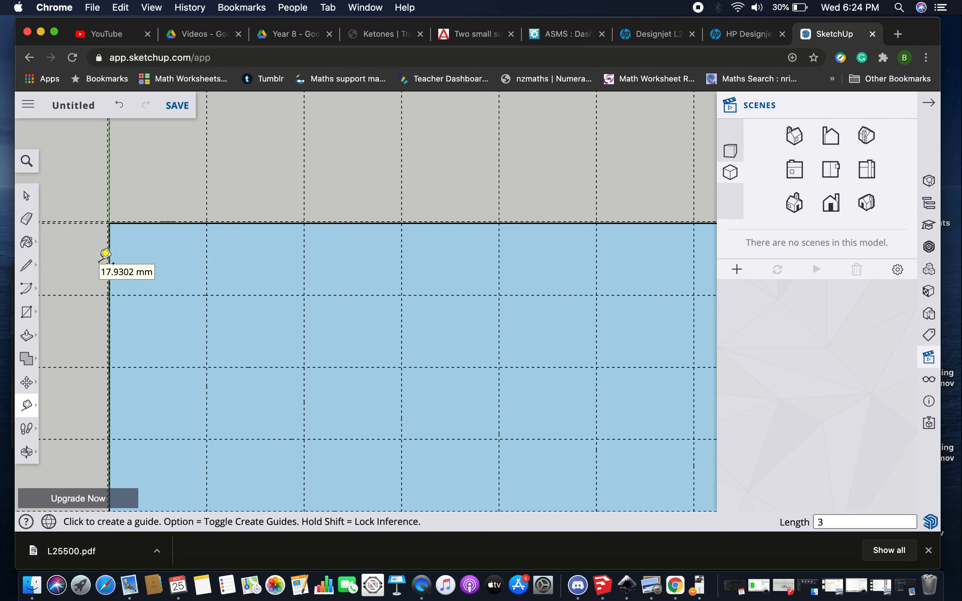
key(Return)
scroll(105, 253, up, 5)
scroll(105, 253, down, 1)
scroll(105, 253, down, 6)
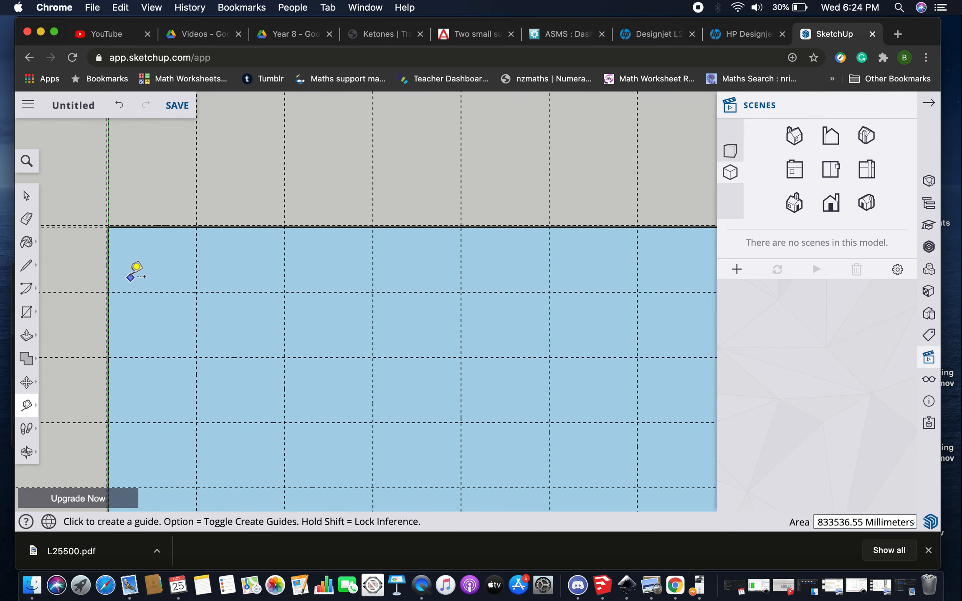
scroll(147, 215, down, 2)
scroll(147, 215, up, 6)
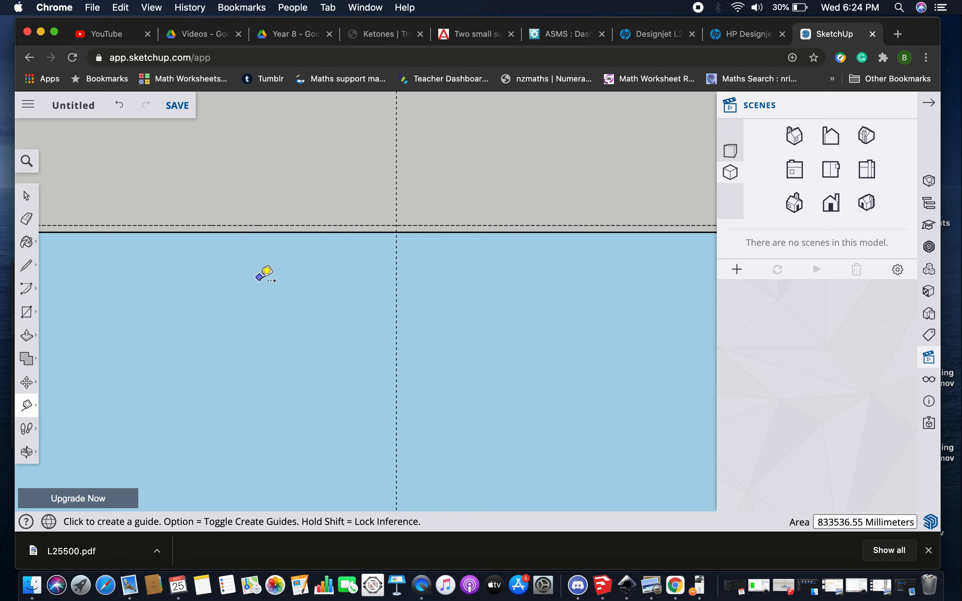
Open and dismiss the save dialog, try to export the model as a 2D DXF, and close the upgrade offer.
click(86, 106)
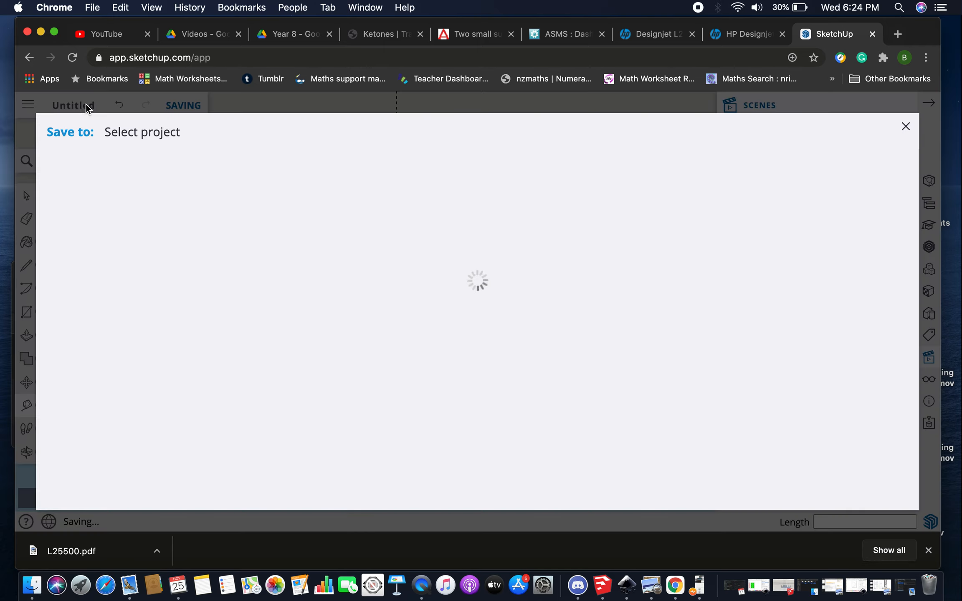
click(905, 127)
click(33, 104)
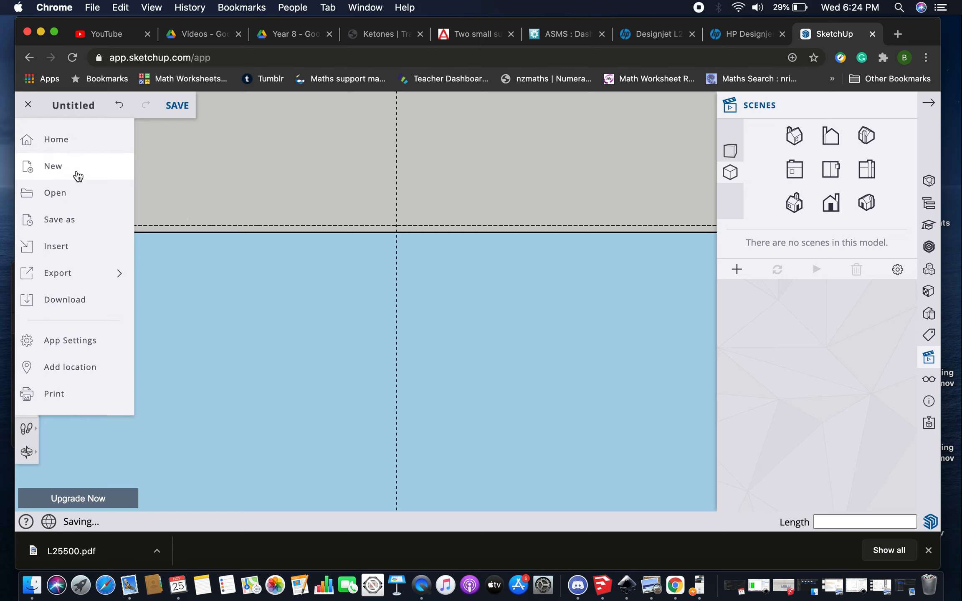
mouse_move(77, 276)
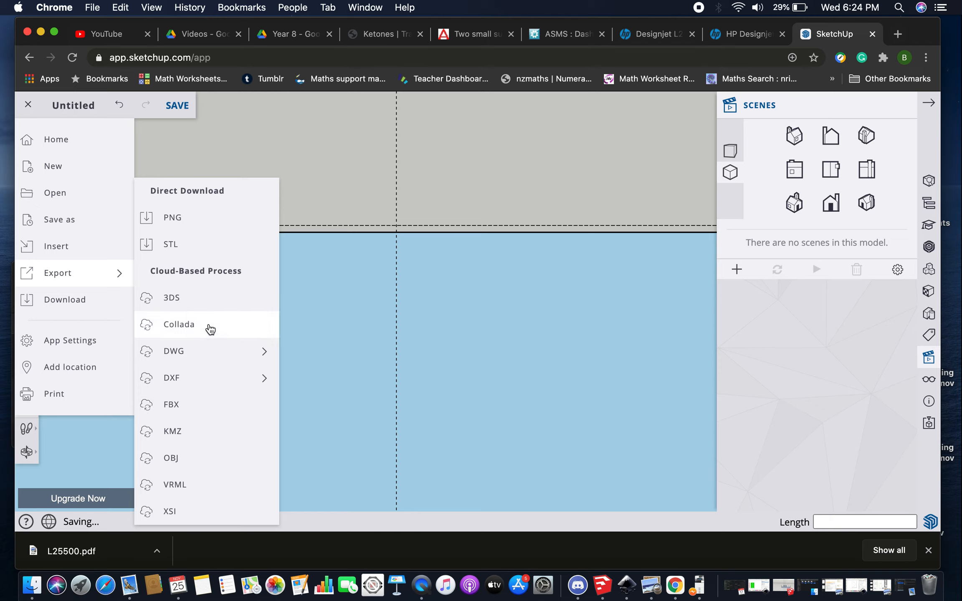
mouse_move(205, 377)
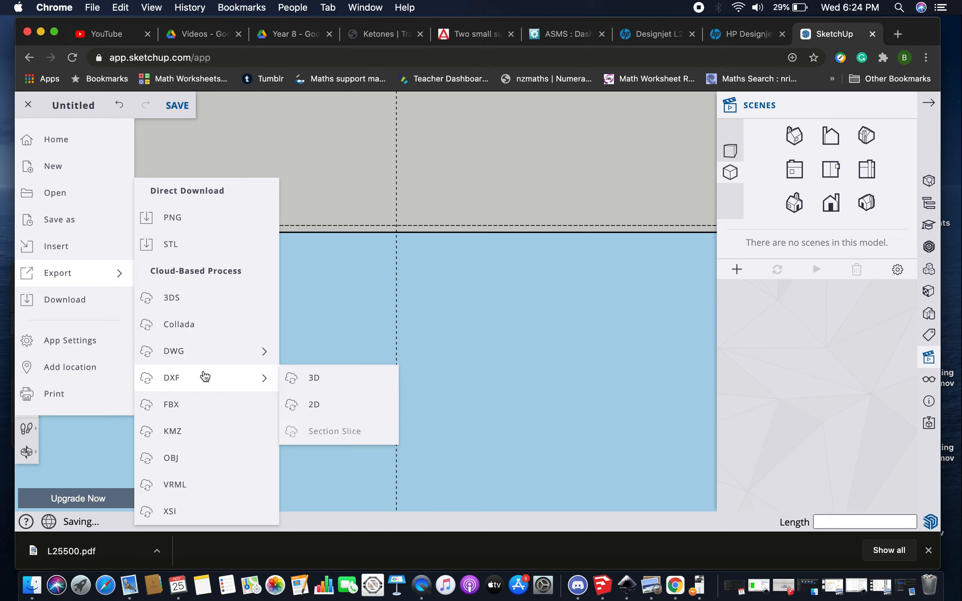
click(336, 412)
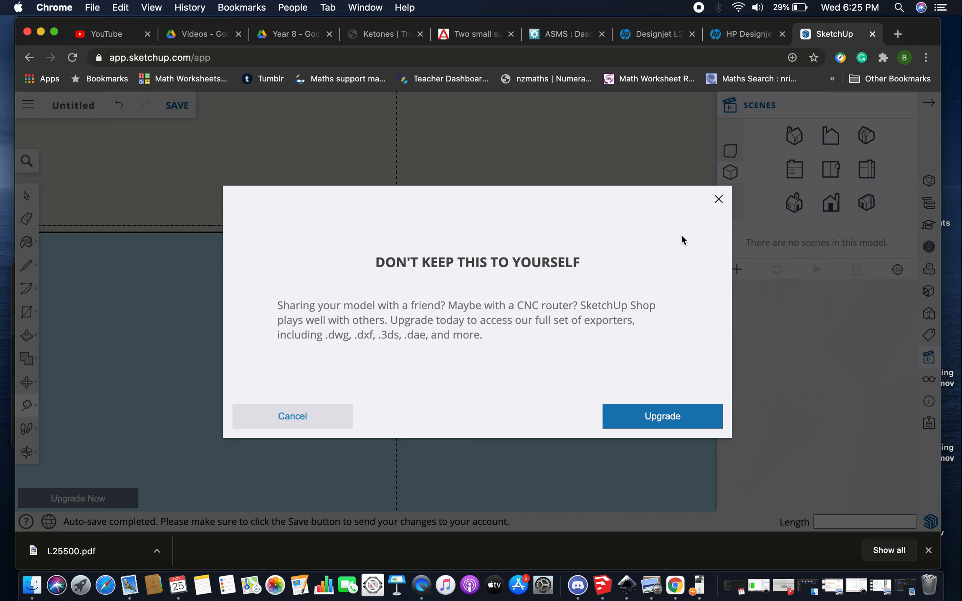
click(718, 199)
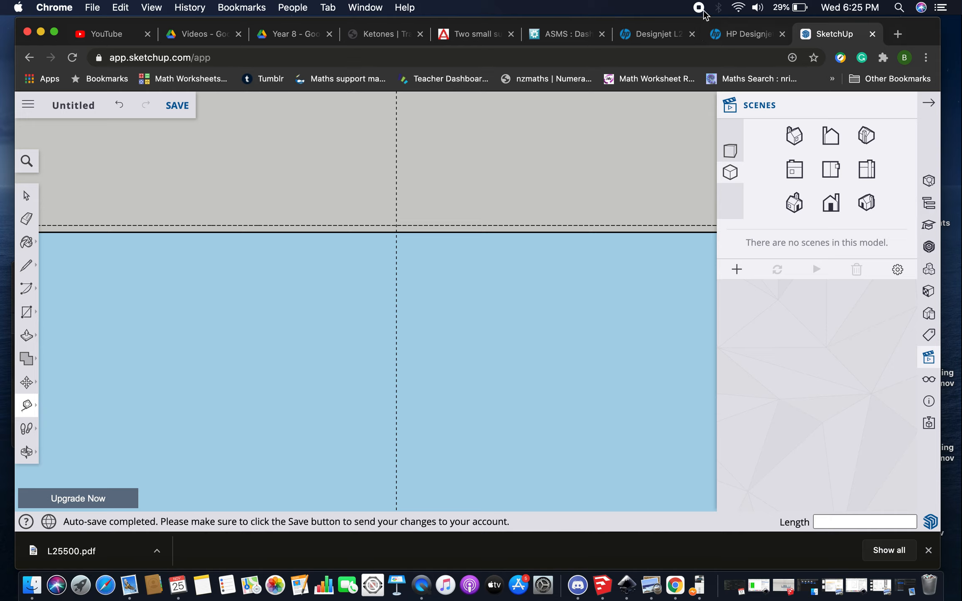